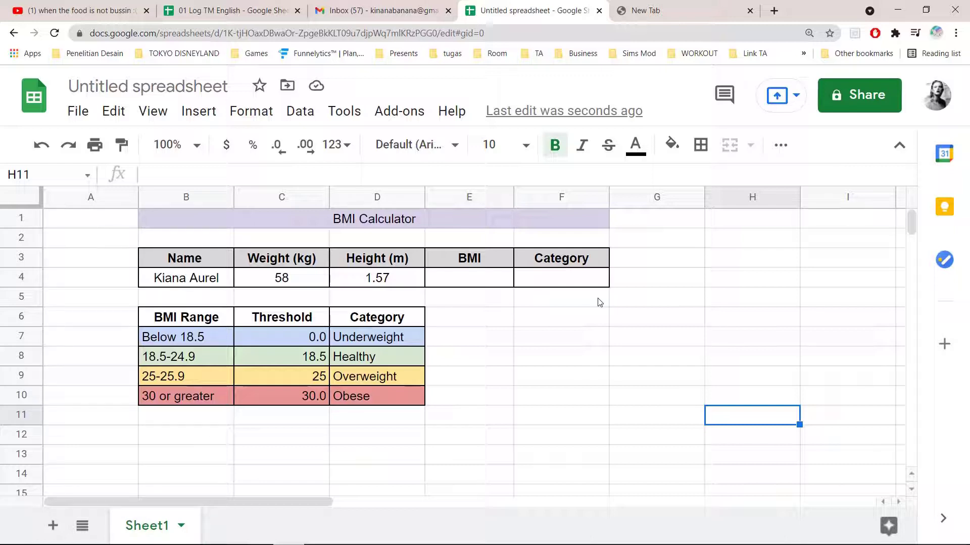
Enter =C4/D4^2 in E4 so the BMI shows 23.5
left_click(476, 282)
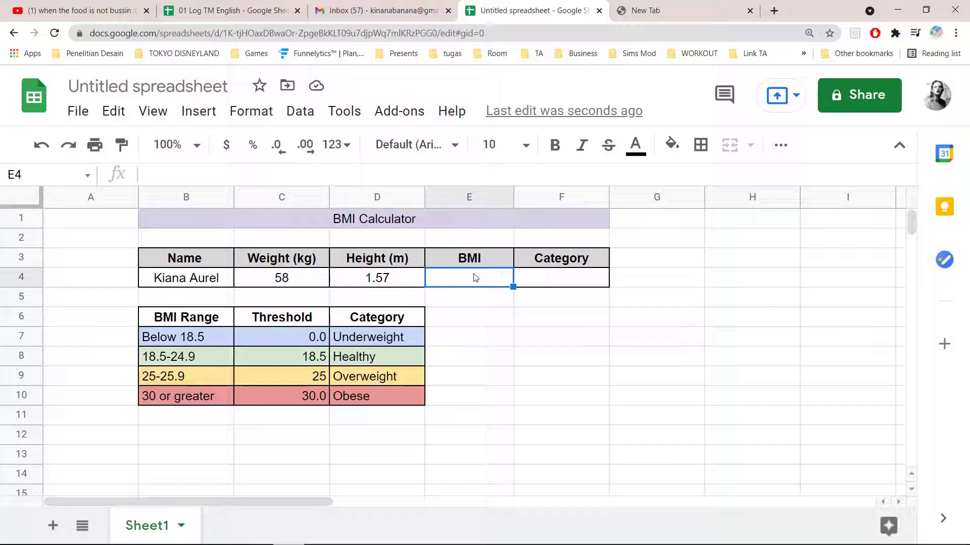
type("=")
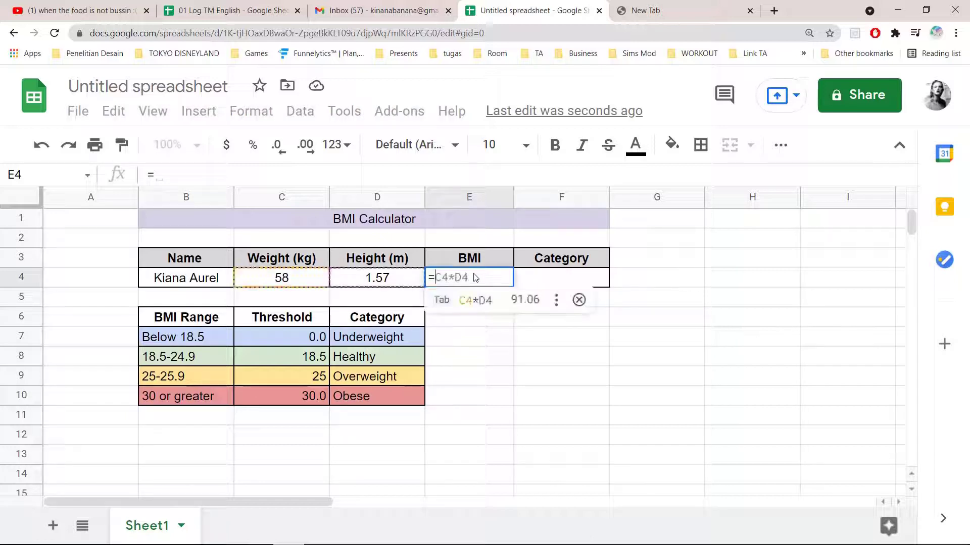
left_click(308, 283)
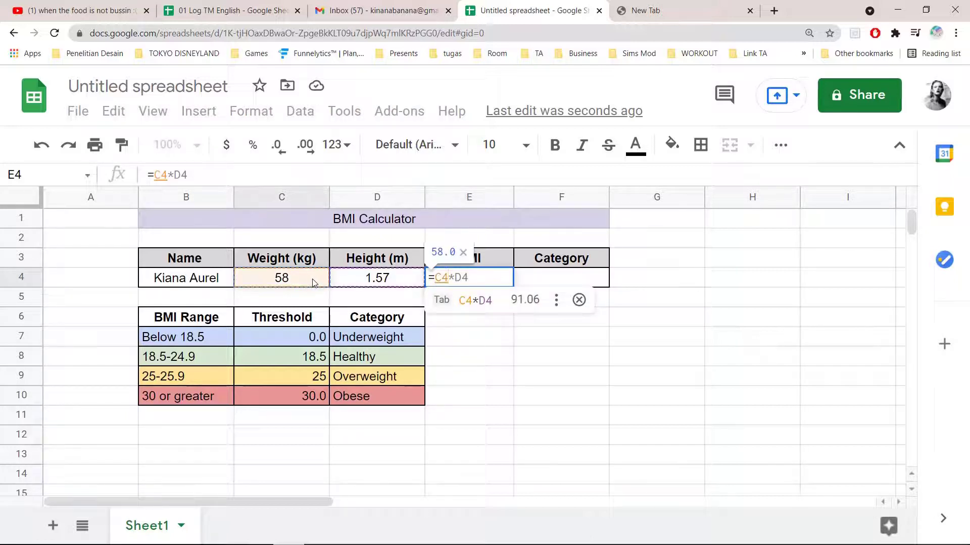
type("/")
left_click(394, 281)
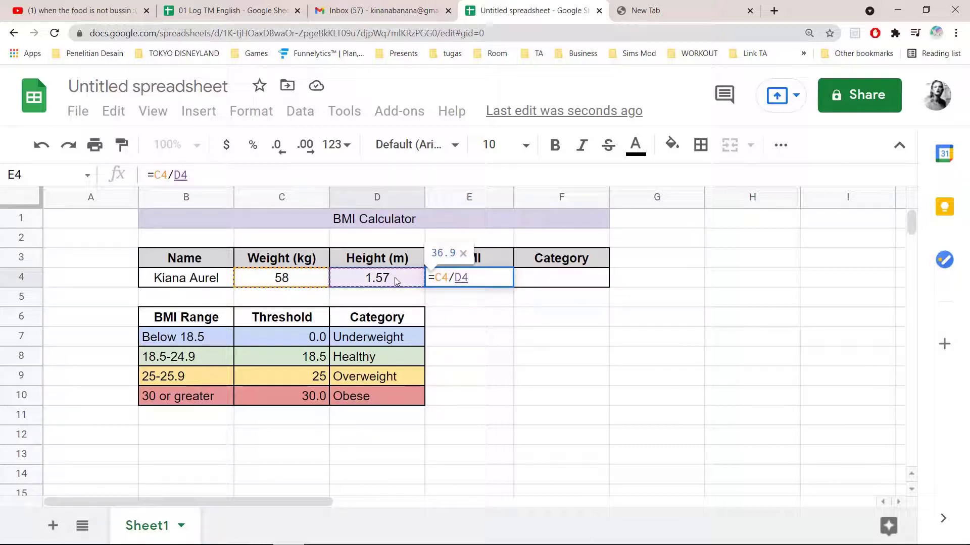
type("^2")
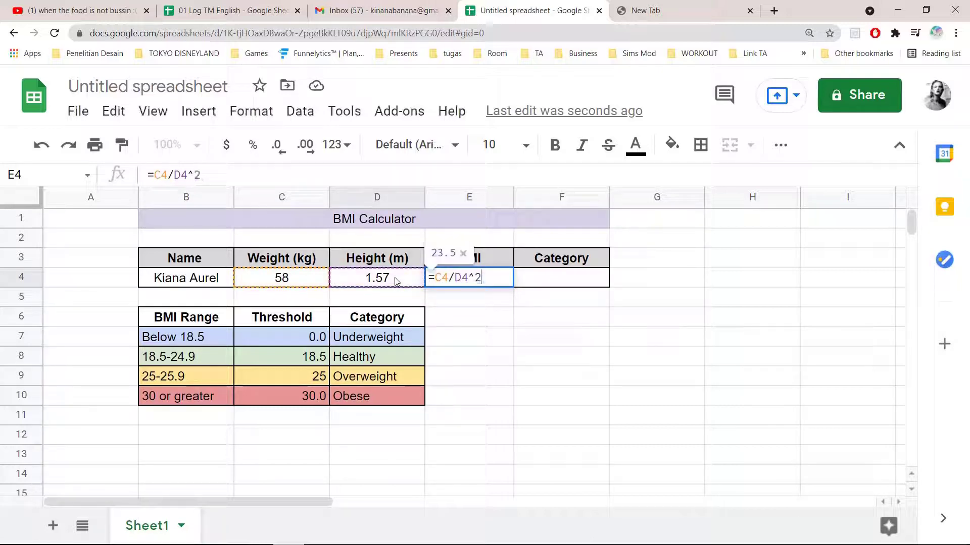
key("Return")
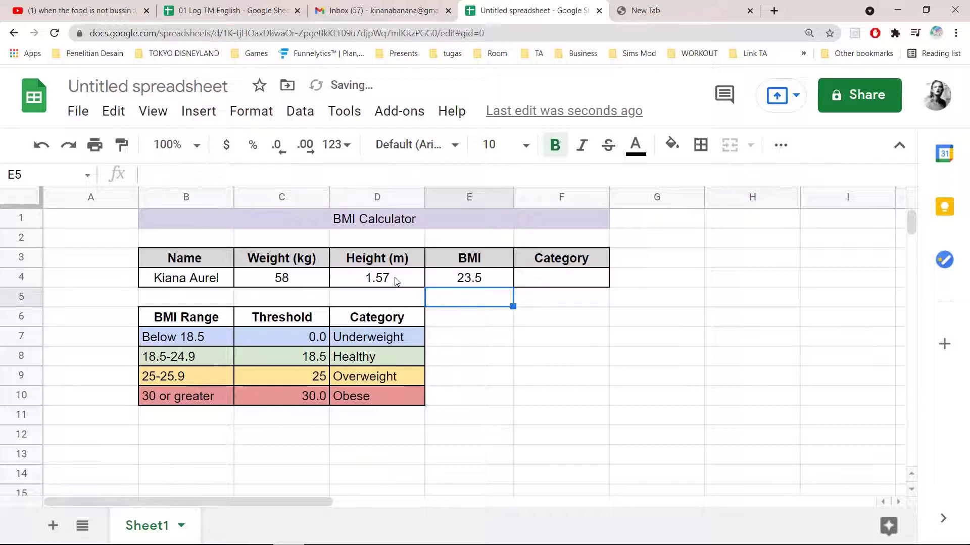
Enter =VLOOKUP(E4,$C$7:$D$10,2,TRUE) in F4, returning Healthy
left_click(548, 282)
type("=v")
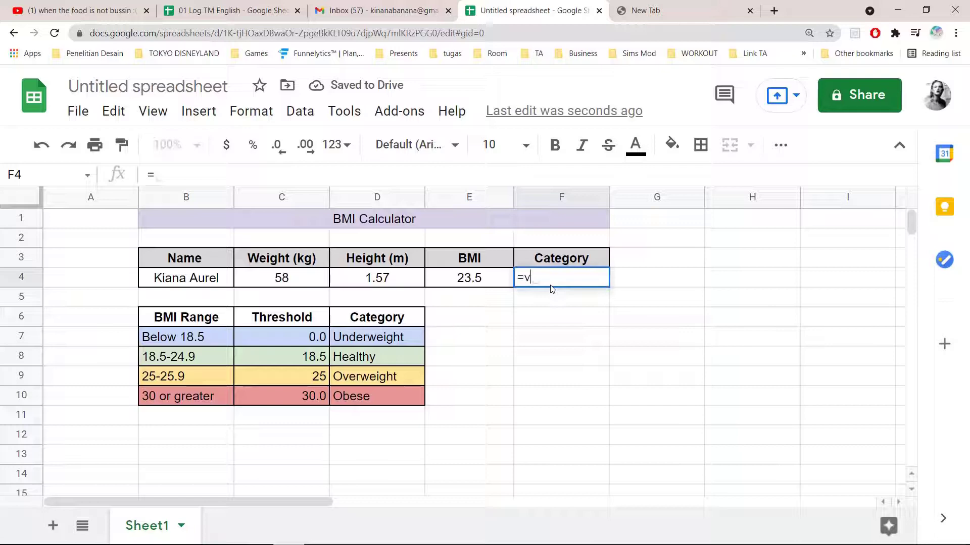
type("loo")
key("Tab")
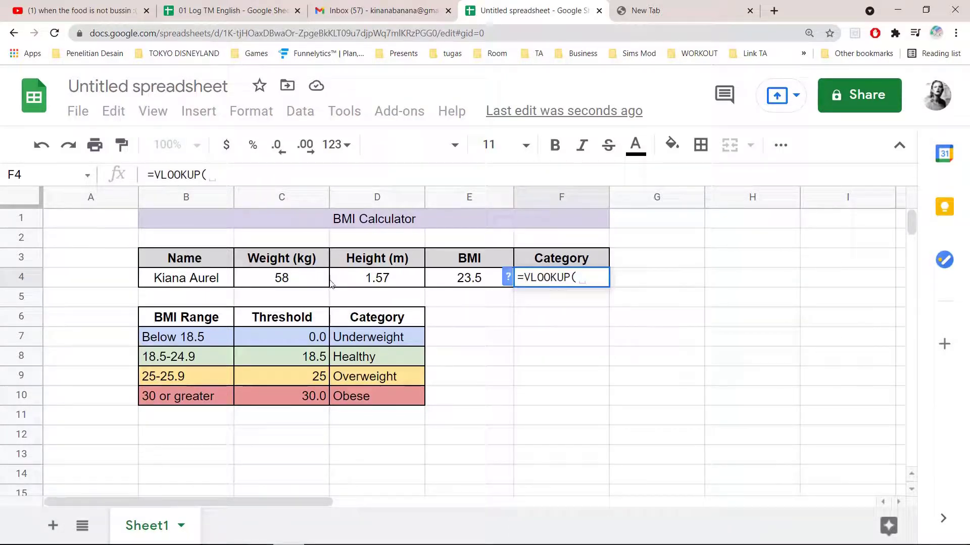
left_click(465, 286)
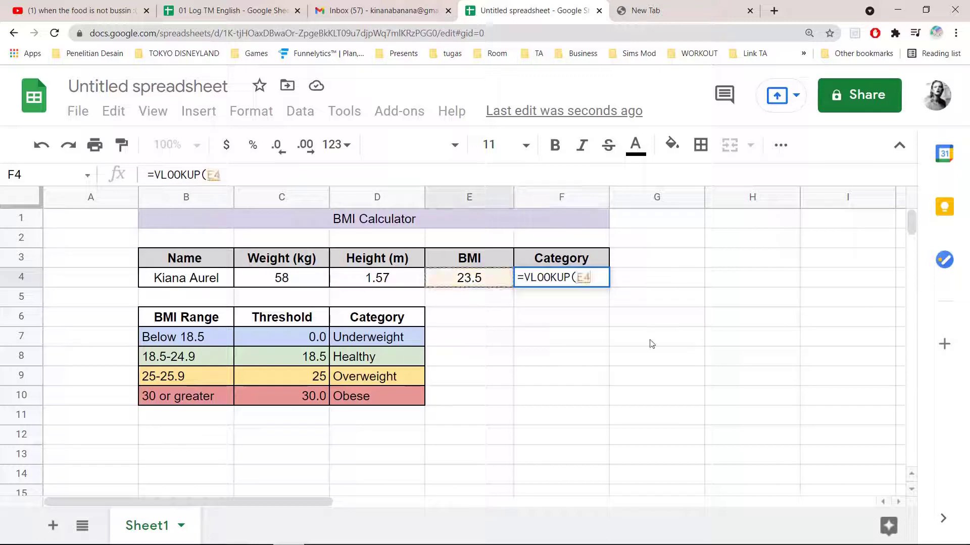
type(",")
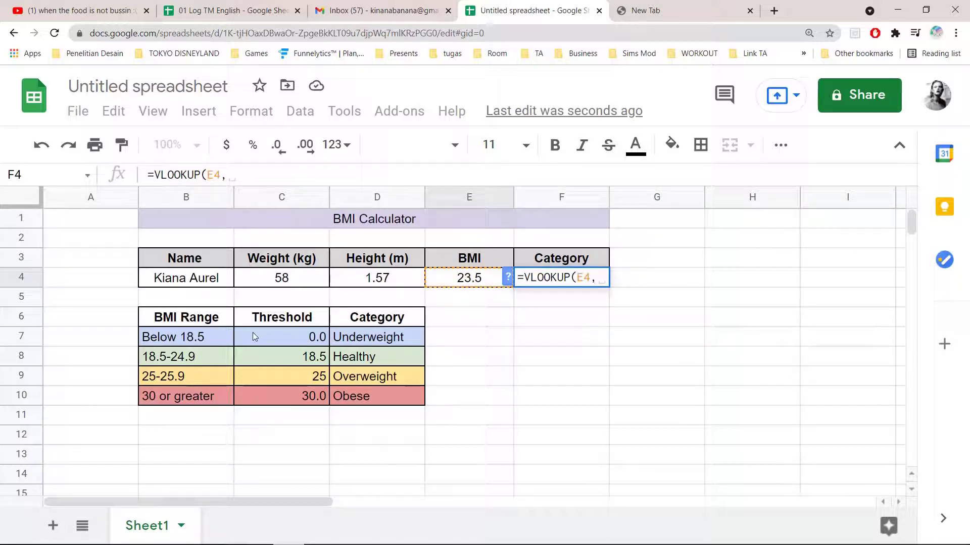
left_click_drag(253, 333, 374, 389)
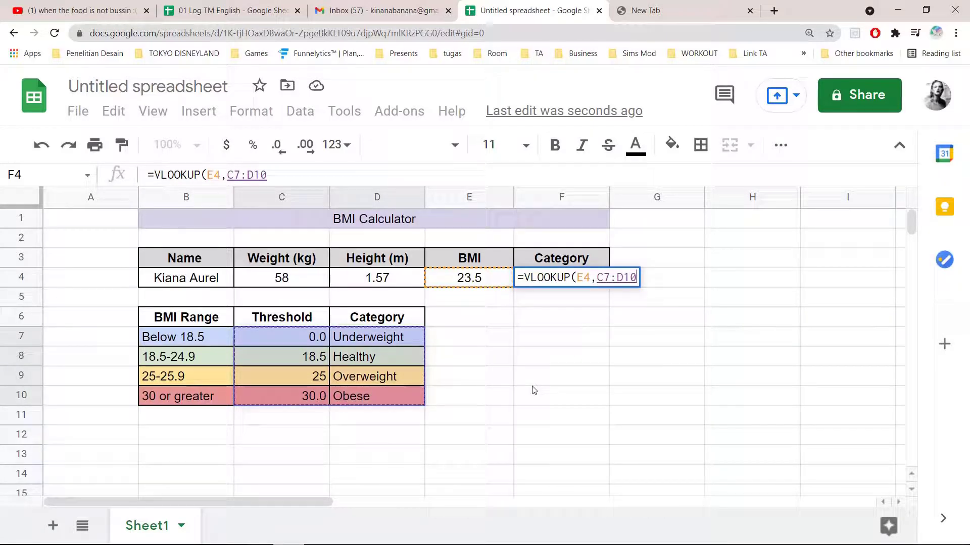
key("F4")
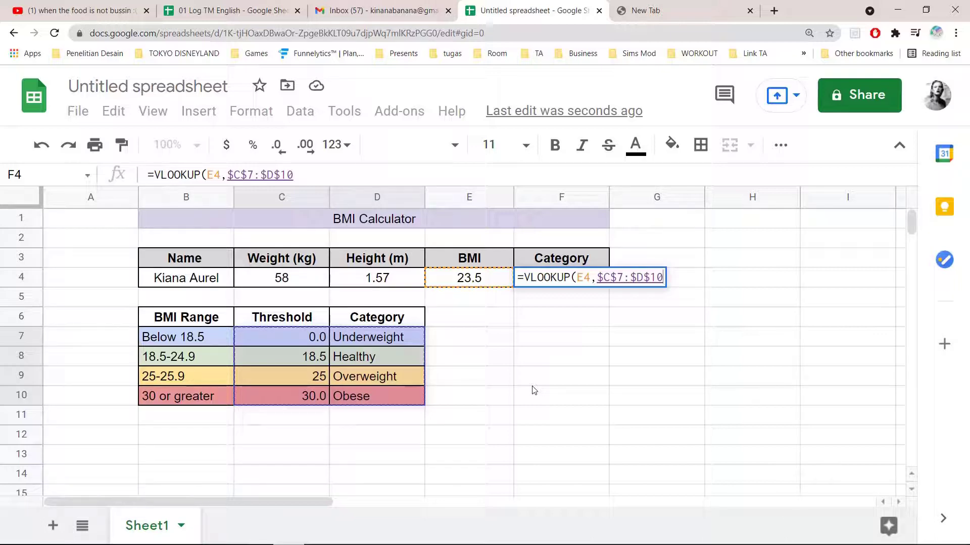
type(",")
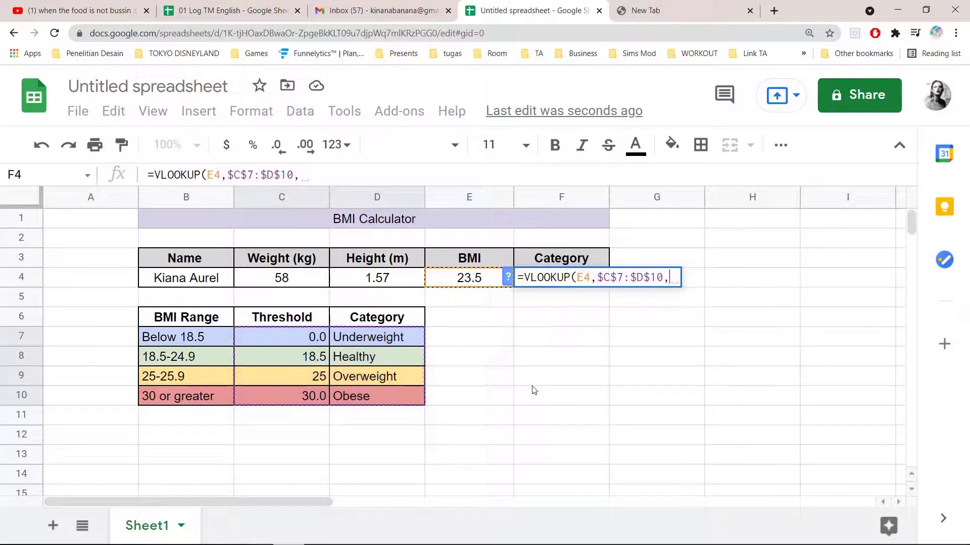
type("2")
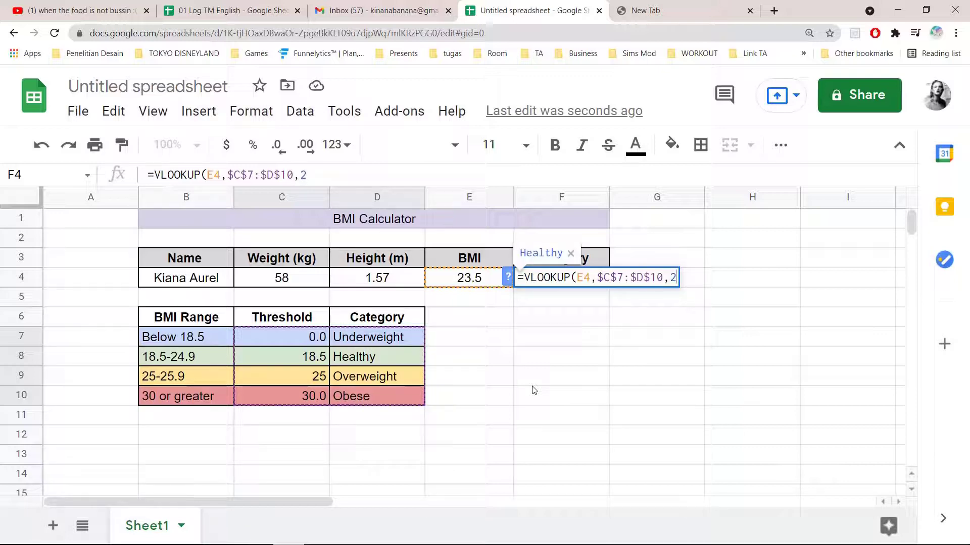
type(",")
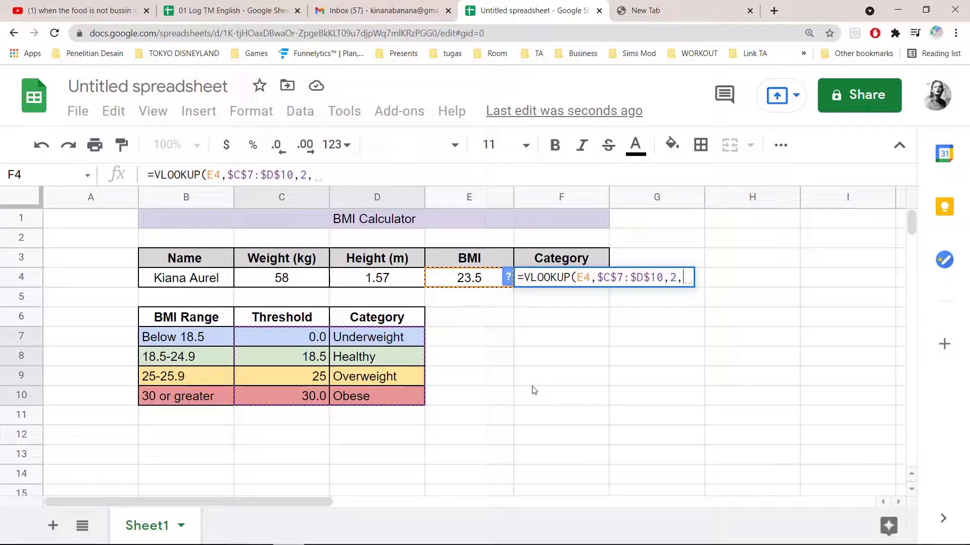
type("T")
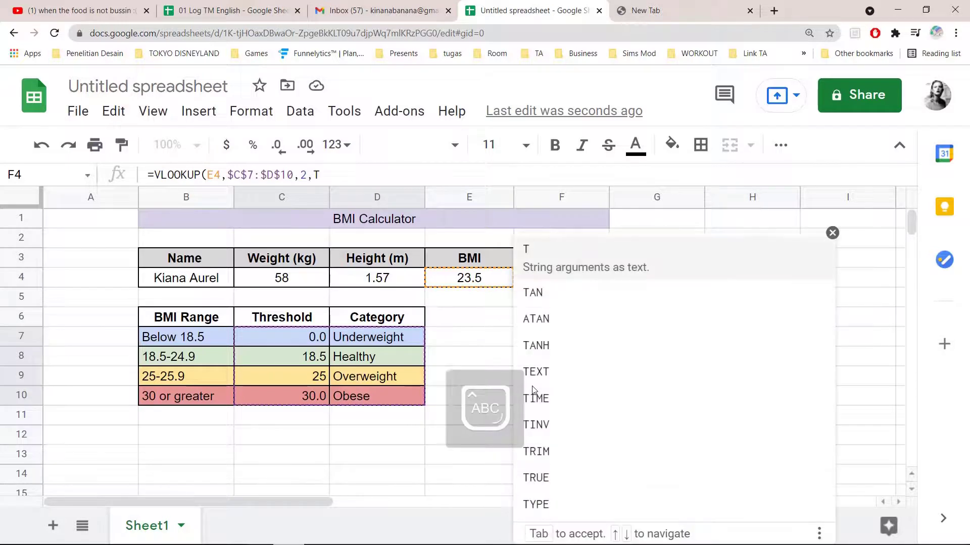
type("RUE")
key("Caps_Lock")
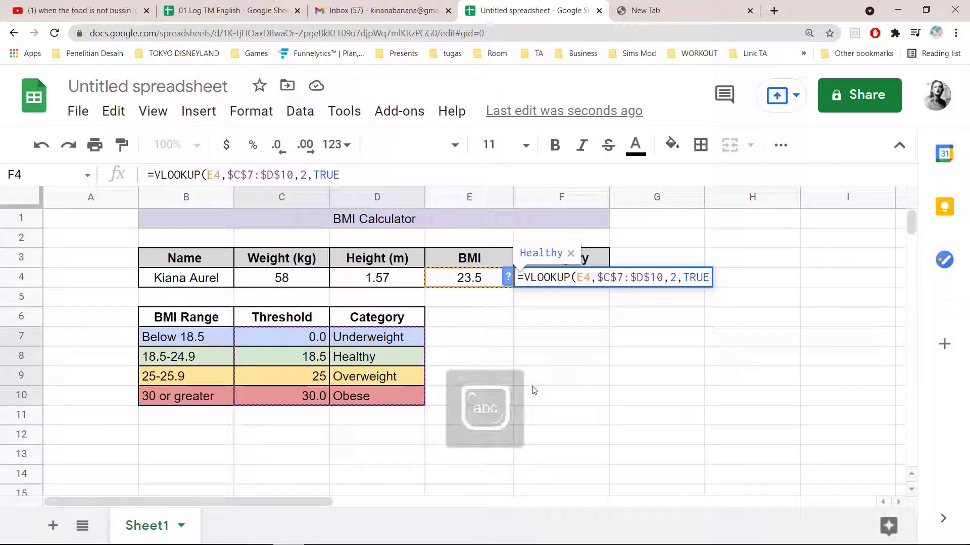
type(")")
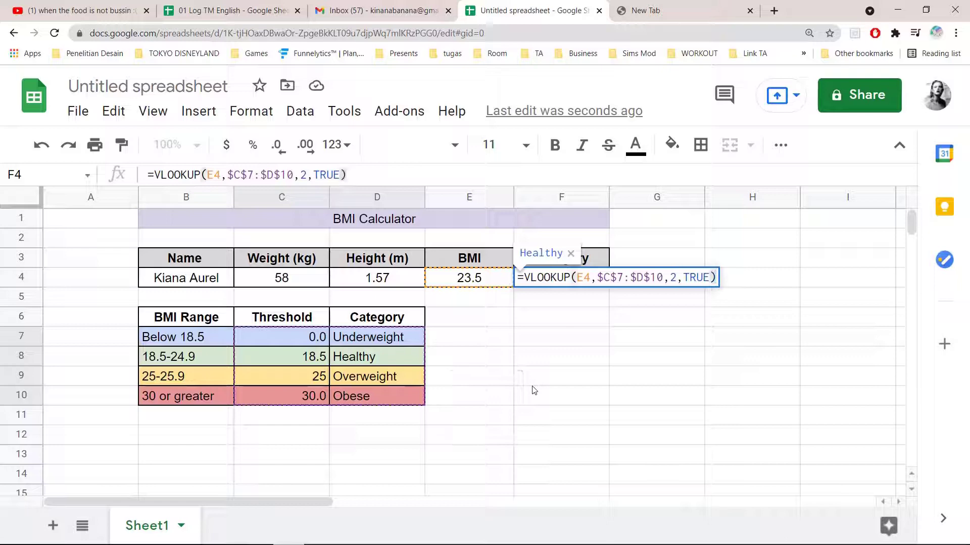
key("Return")
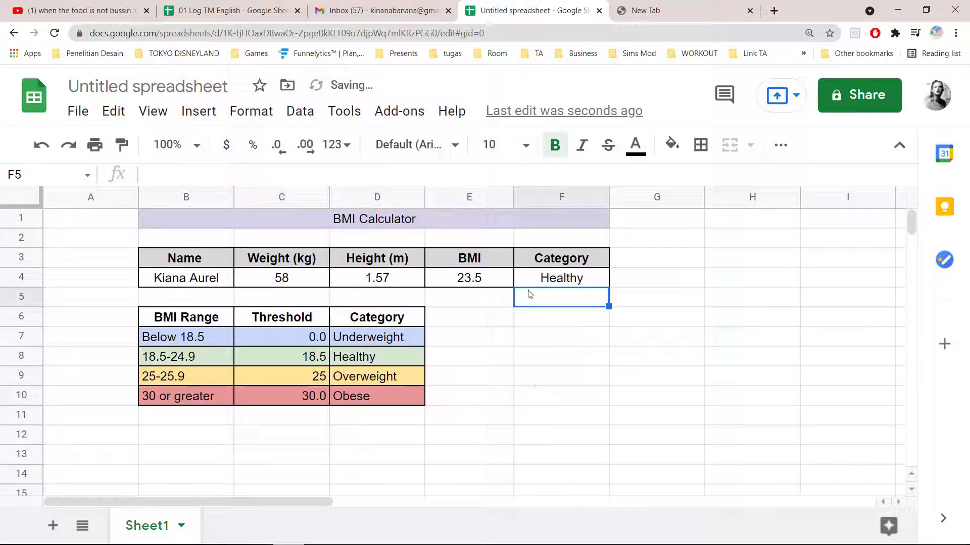
Give the Healthy category cell F4 a light green fill
left_click(526, 280)
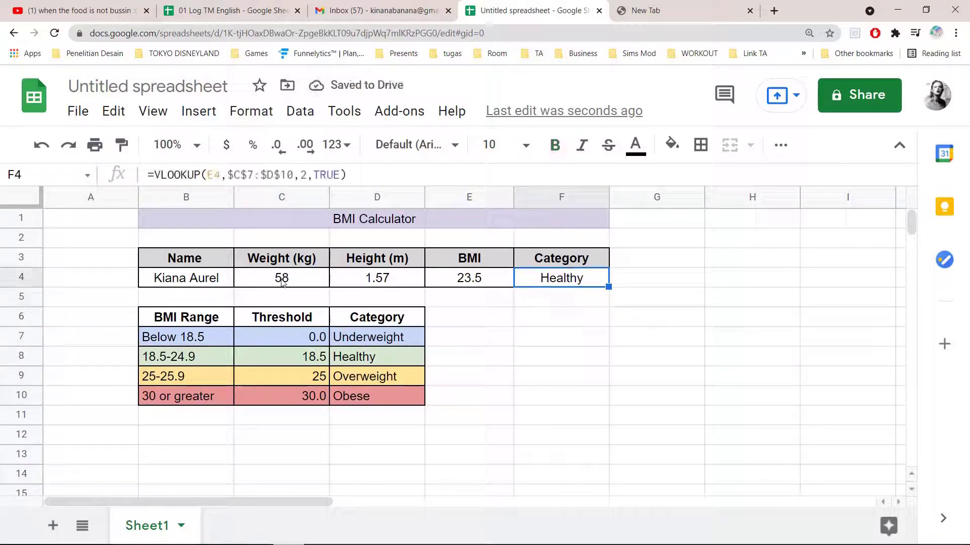
left_click(672, 146)
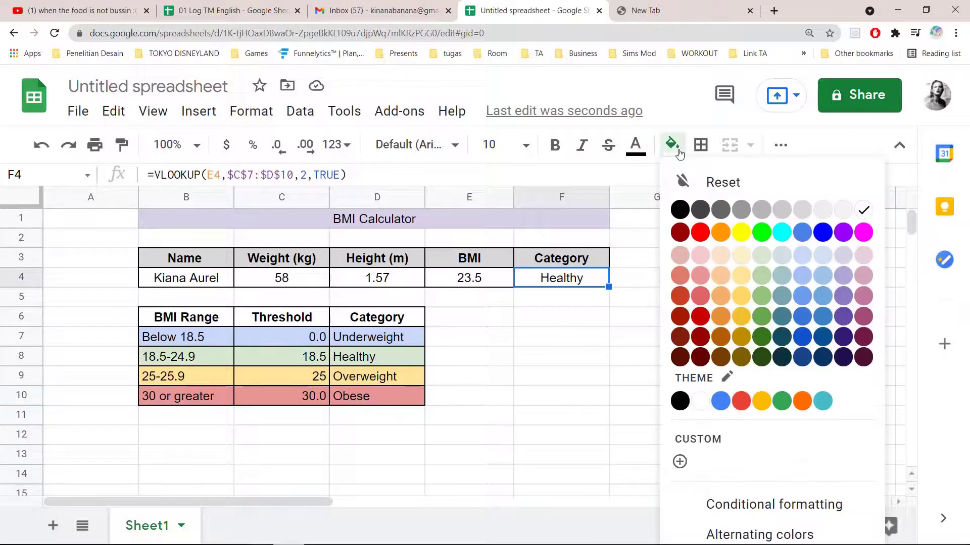
left_click(764, 258)
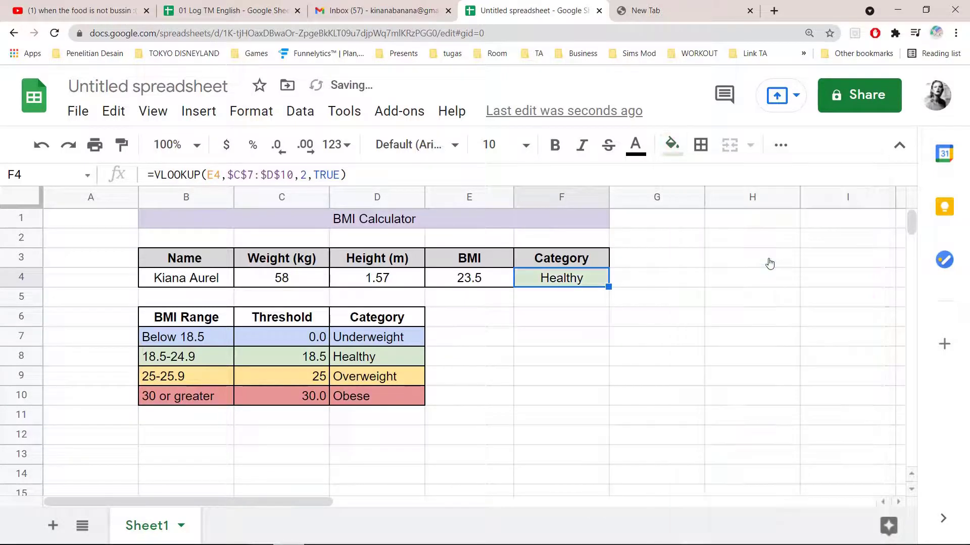
left_click(745, 331)
left_click(769, 395)
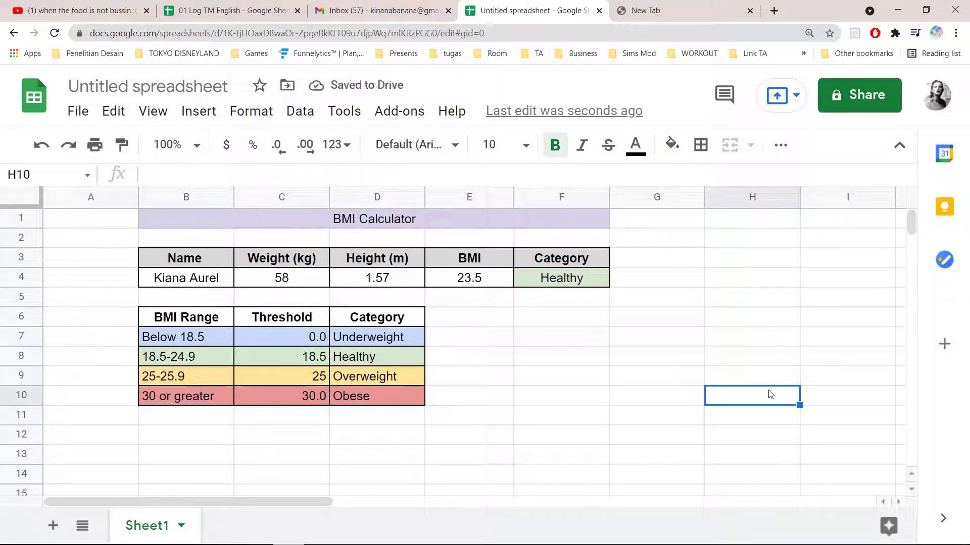